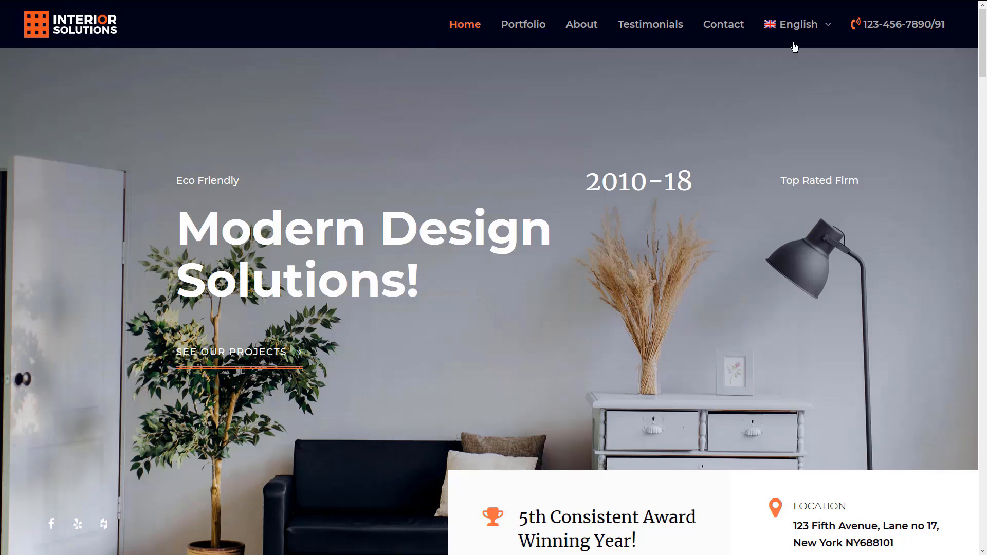
Check the language options on the site's Home page and view the English Contact page down to its form
mouse_move(806, 31)
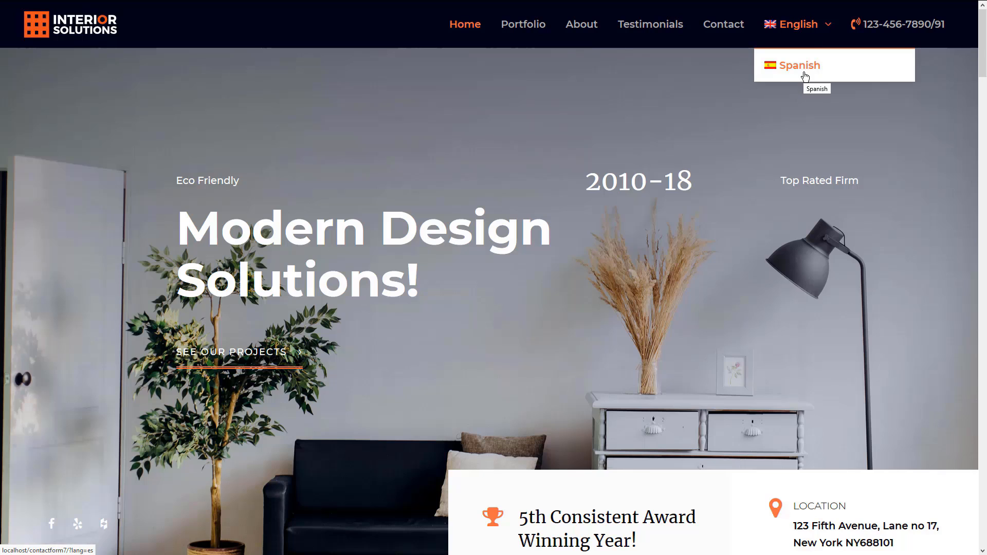
left_click(732, 32)
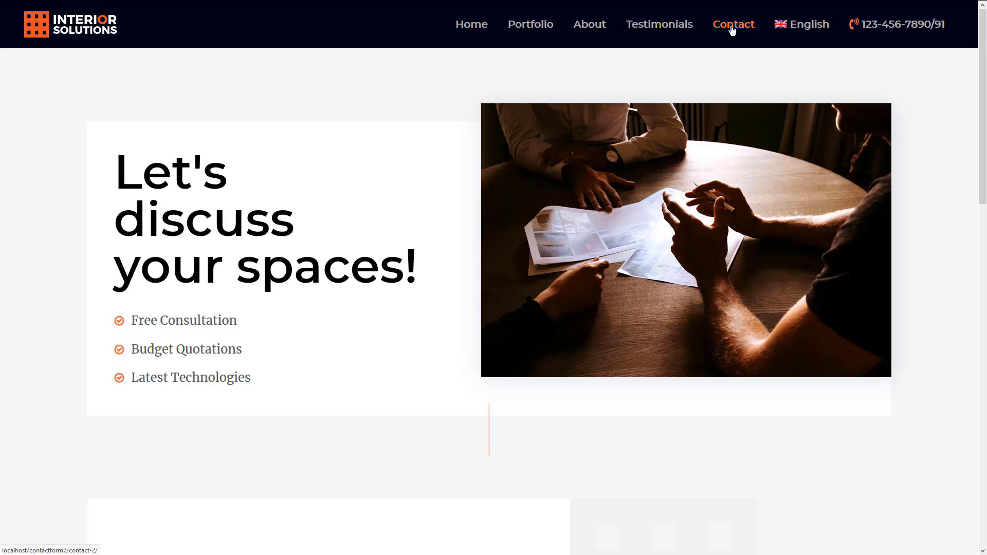
left_click_drag(983, 99, 983, 295)
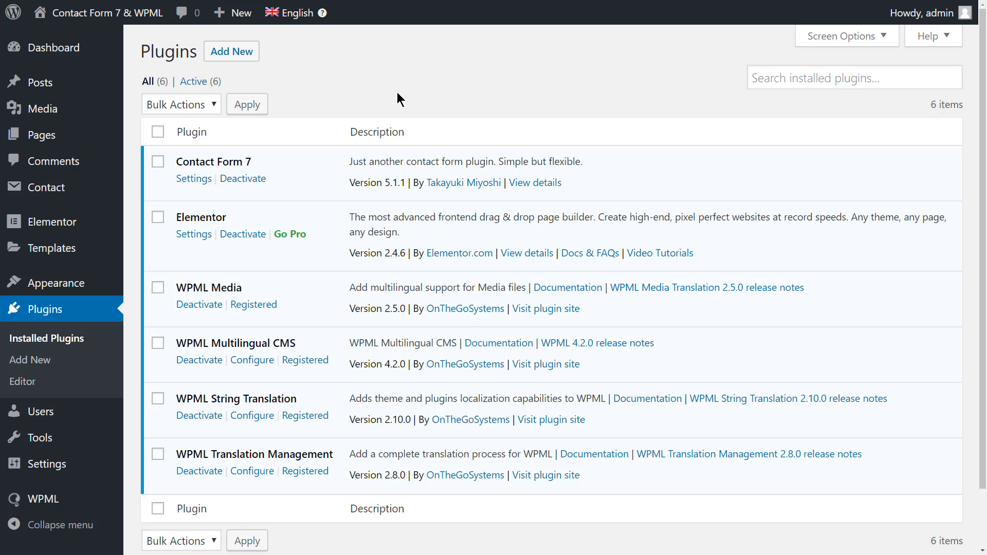
Install the Contact Form 7 Multilingual add-on from the commercial WPML plugins, with activation after download
left_click(242, 52)
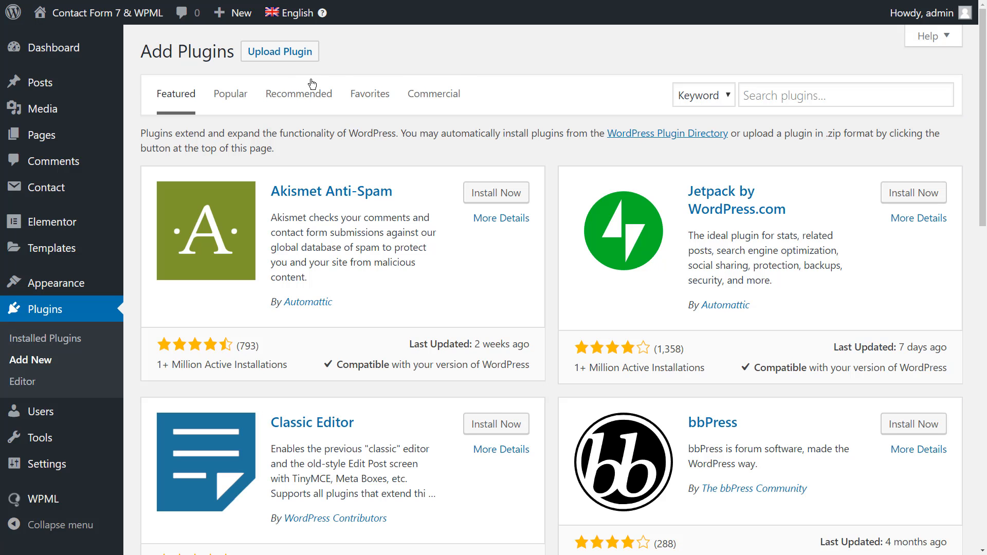
left_click(419, 97)
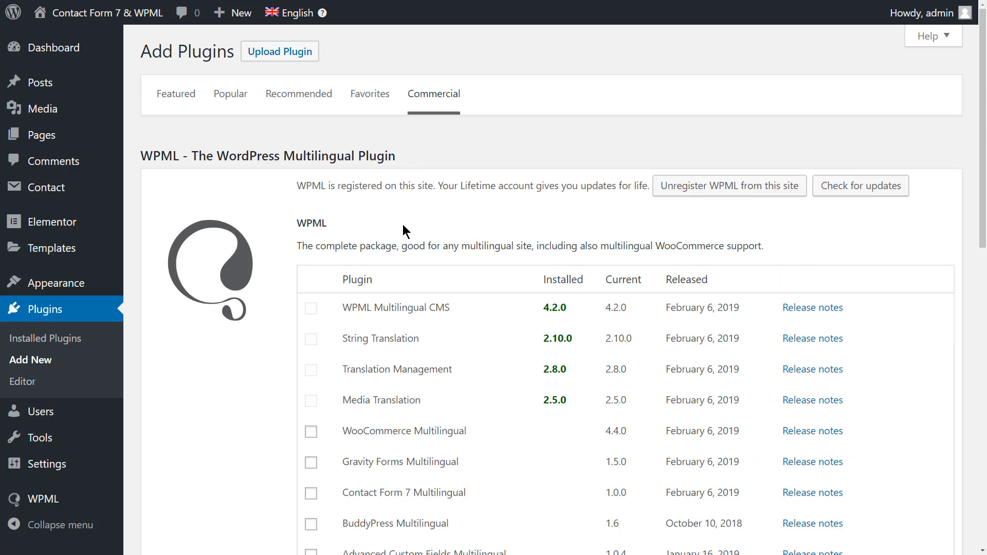
left_click(310, 493)
scroll(252, 519, "down", 4)
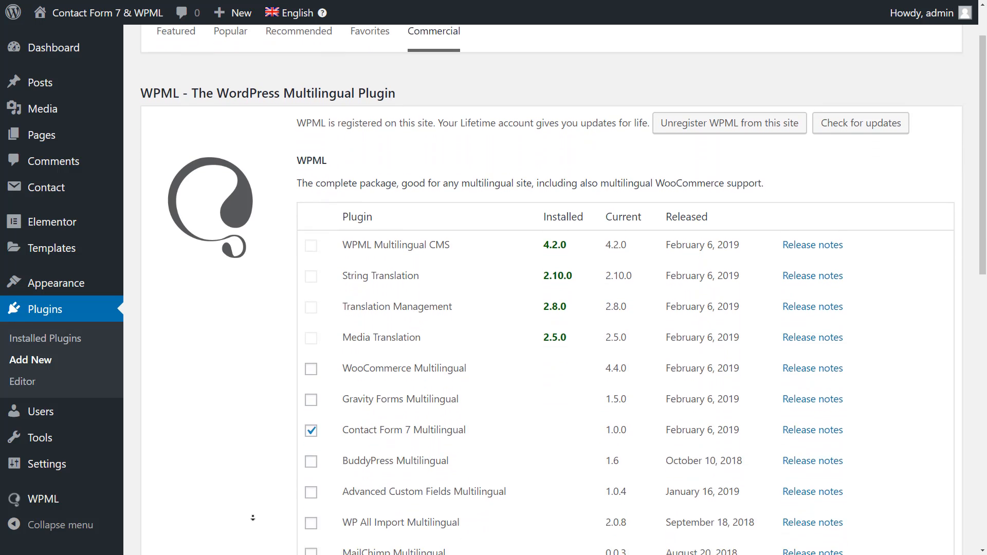
scroll(252, 519, "down", 3)
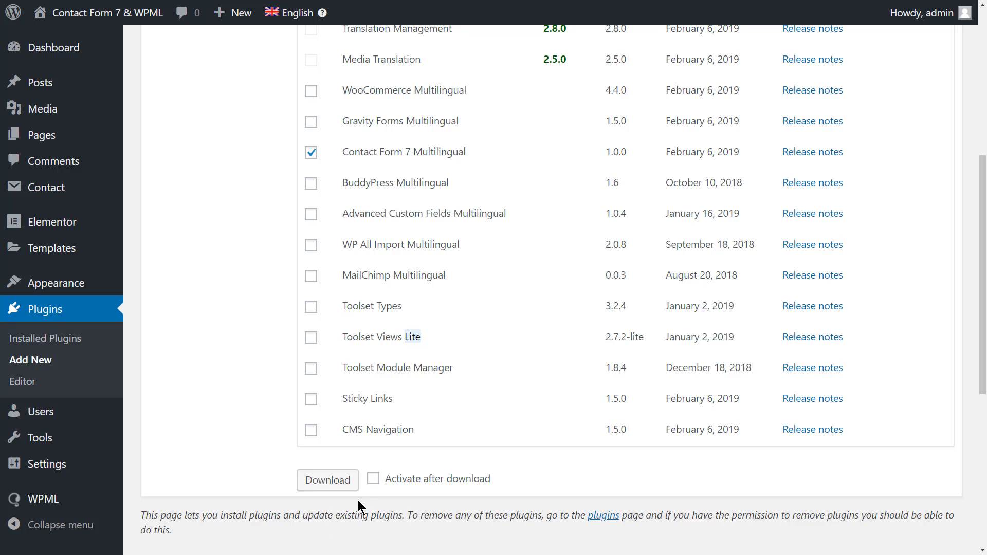
left_click(371, 483)
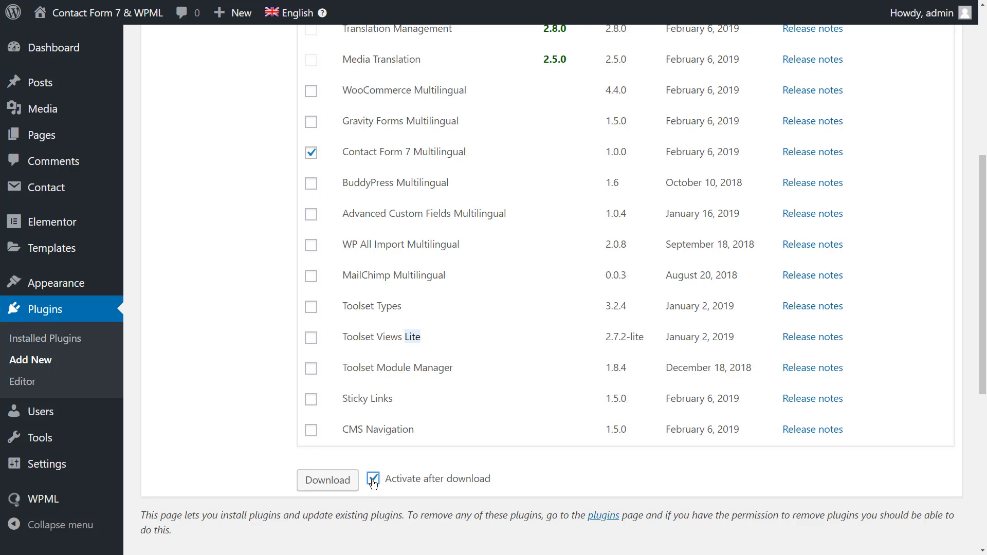
left_click(332, 487)
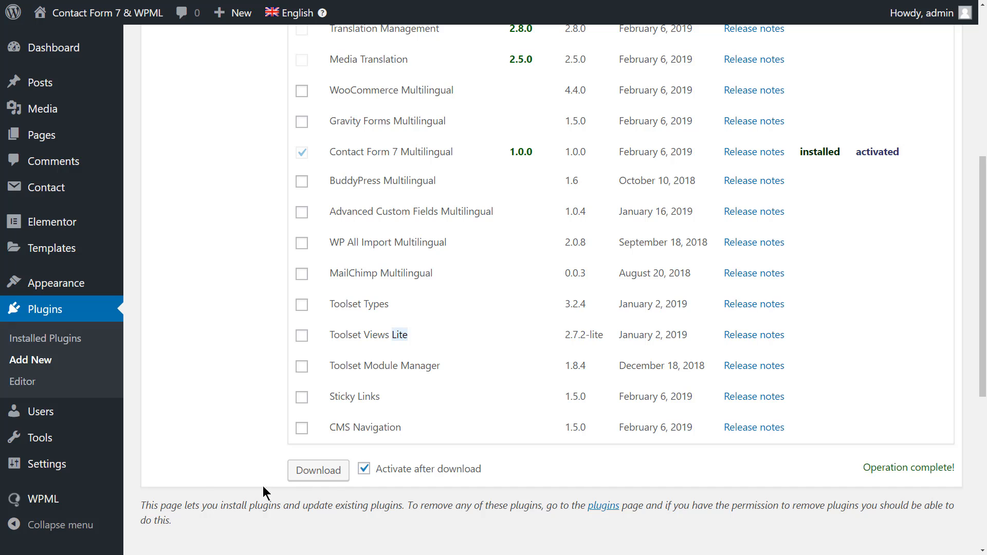
Look through the WPML multilingual content settings
mouse_move(88, 501)
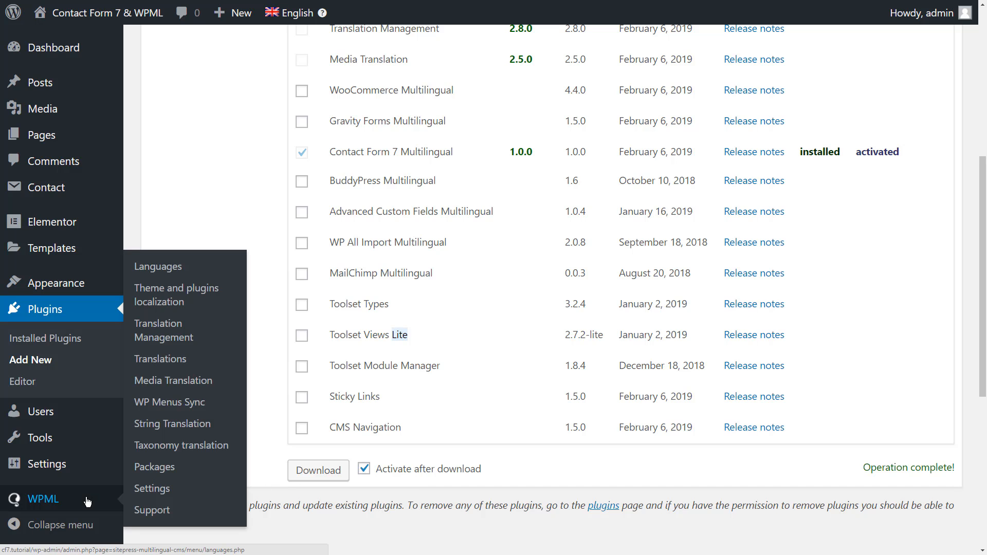
left_click(152, 490)
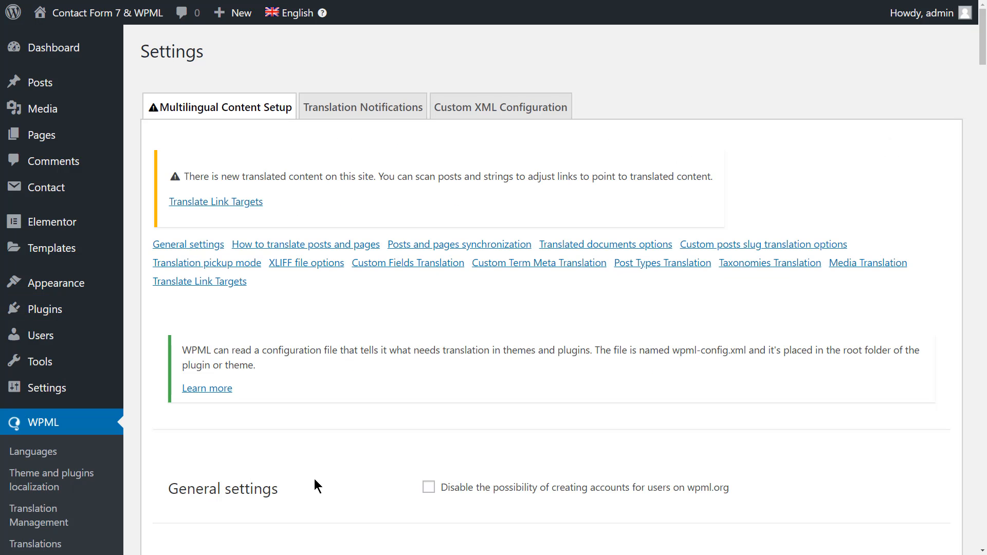
scroll(313, 479, "down", 9)
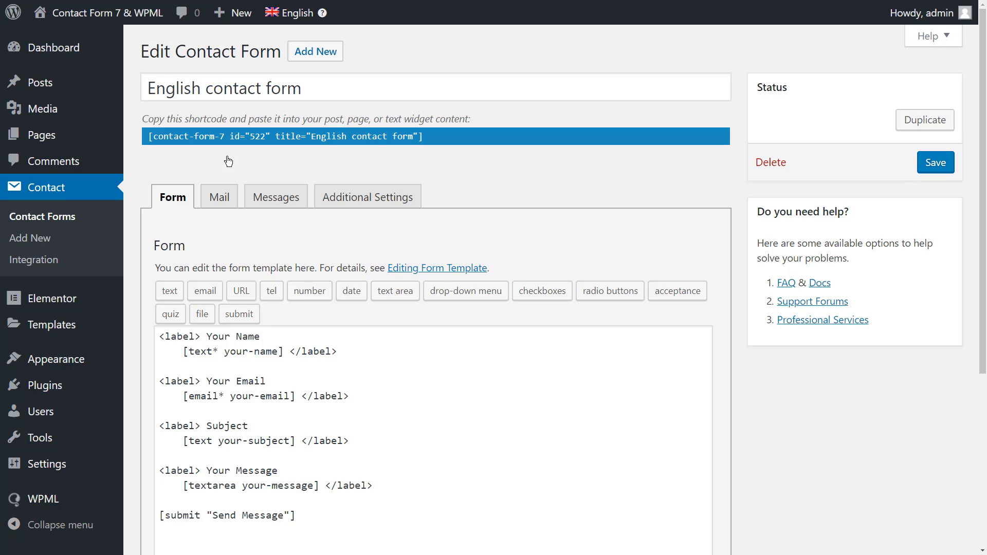
Review the messages and mail template of the English contact form, and save the form
left_click(269, 196)
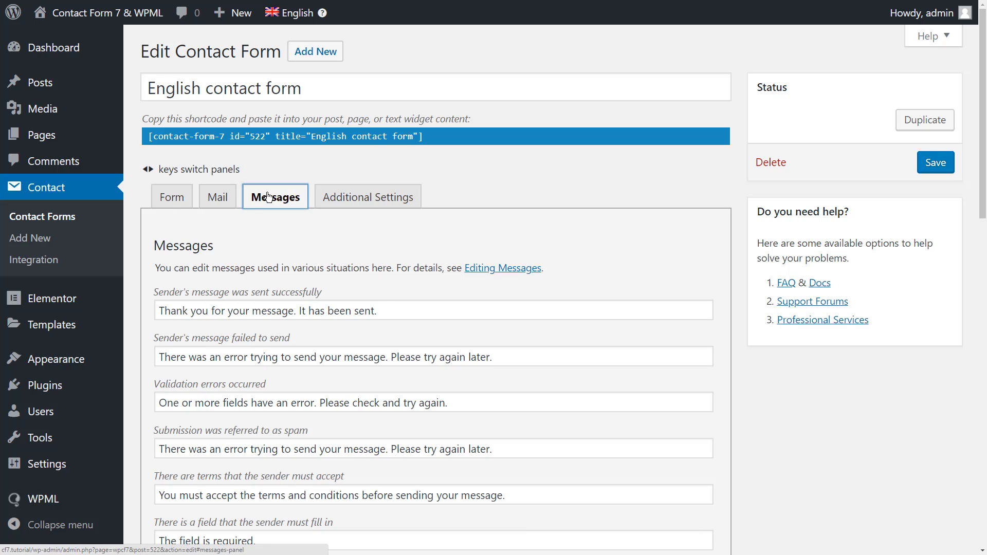
left_click(225, 200)
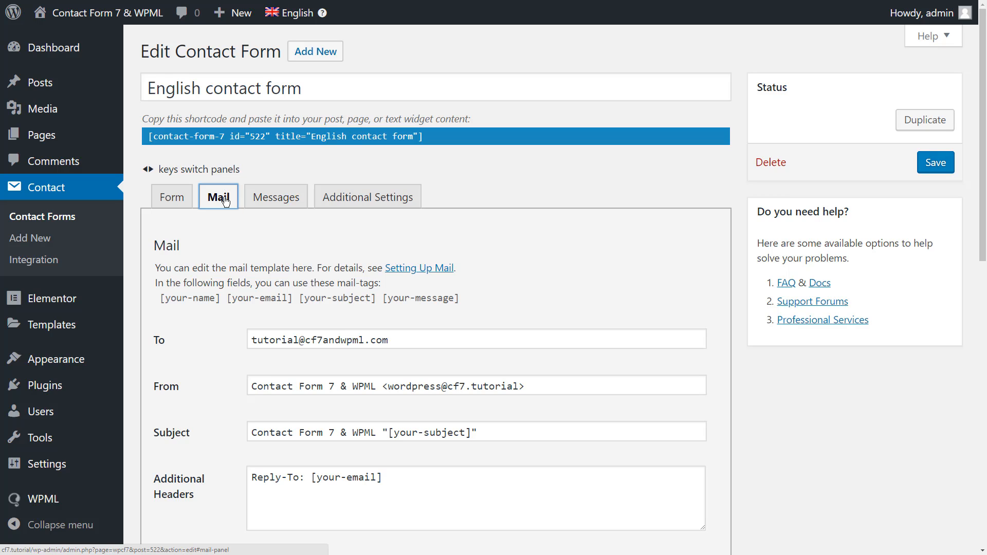
left_click(940, 165)
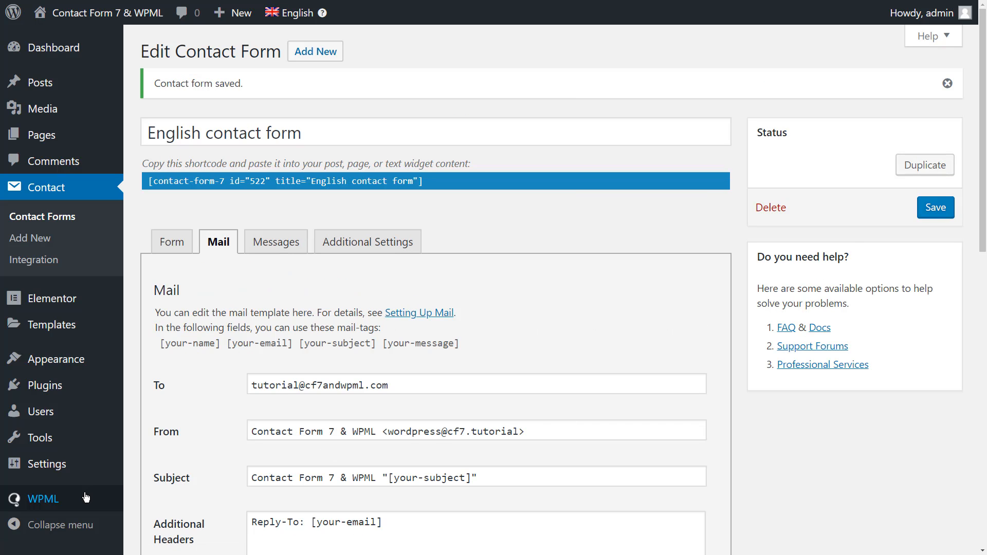
Filter the WPML Translation Management dashboard to show only items of type Contact Form
mouse_move(85, 497)
left_click(159, 336)
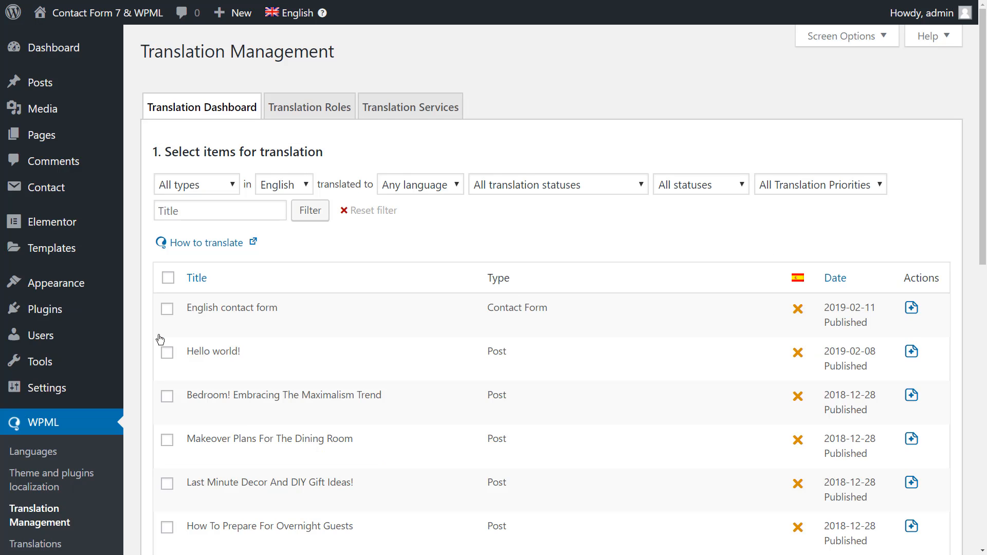
left_click(229, 191)
left_click(218, 263)
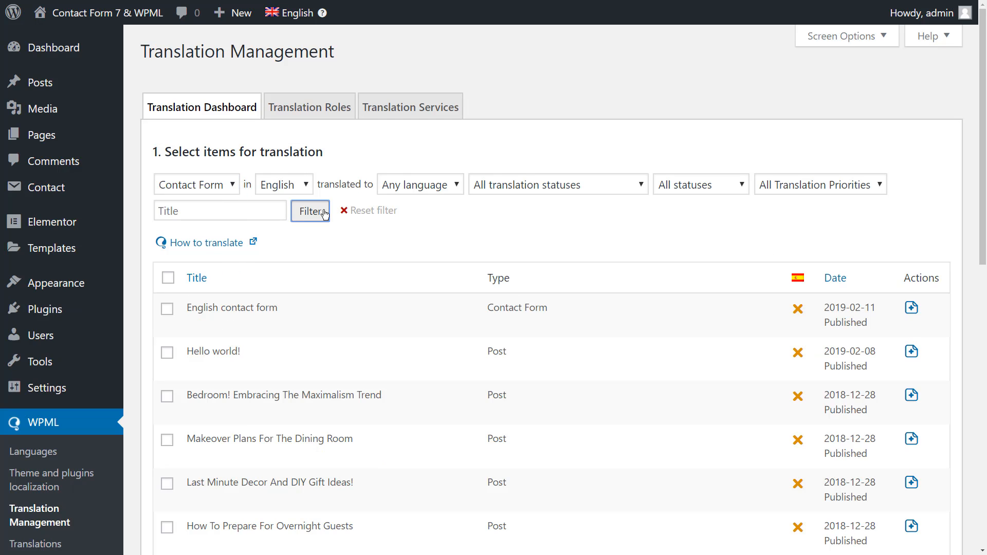
left_click(325, 213)
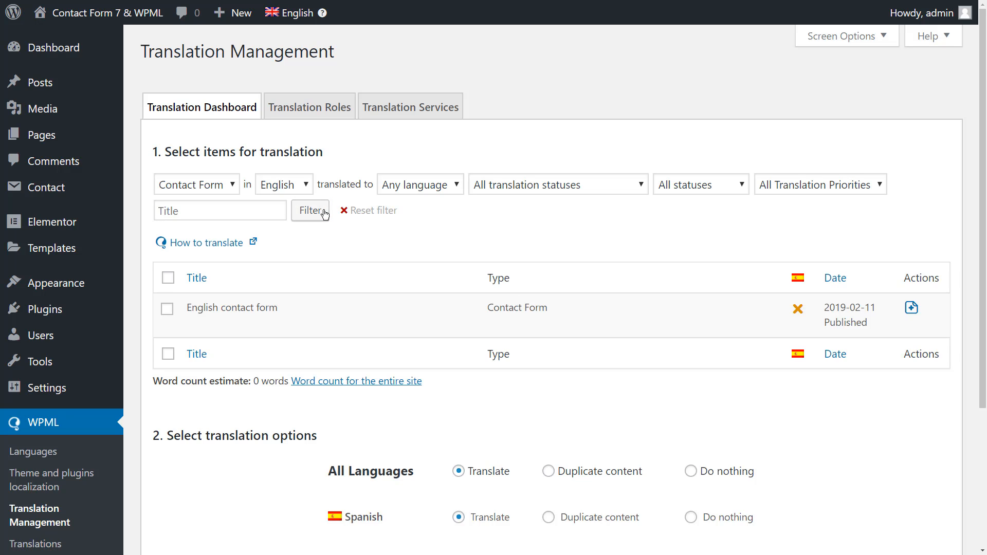
Add the English contact form to the translation basket for translation into Spanish
left_click(167, 309)
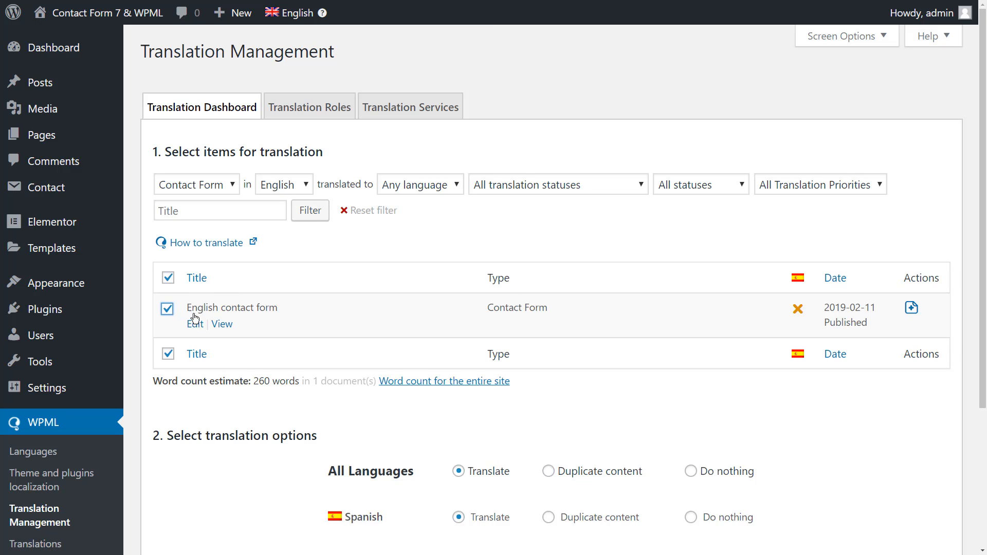
scroll(330, 375, "down", 4)
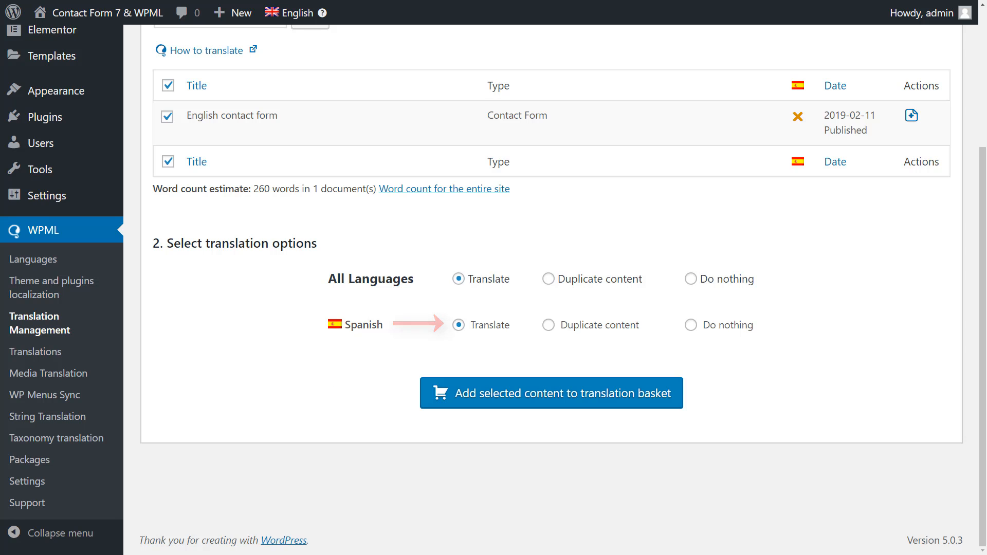
left_click(470, 399)
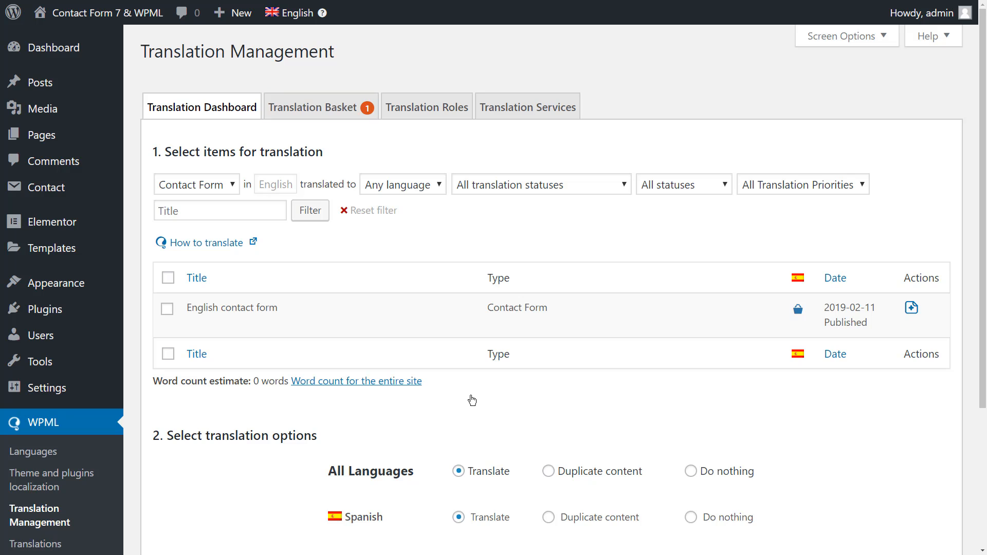
Assign the English-to-Spanish basket to the Local (admin) translator and send all items for translation
left_click(315, 110)
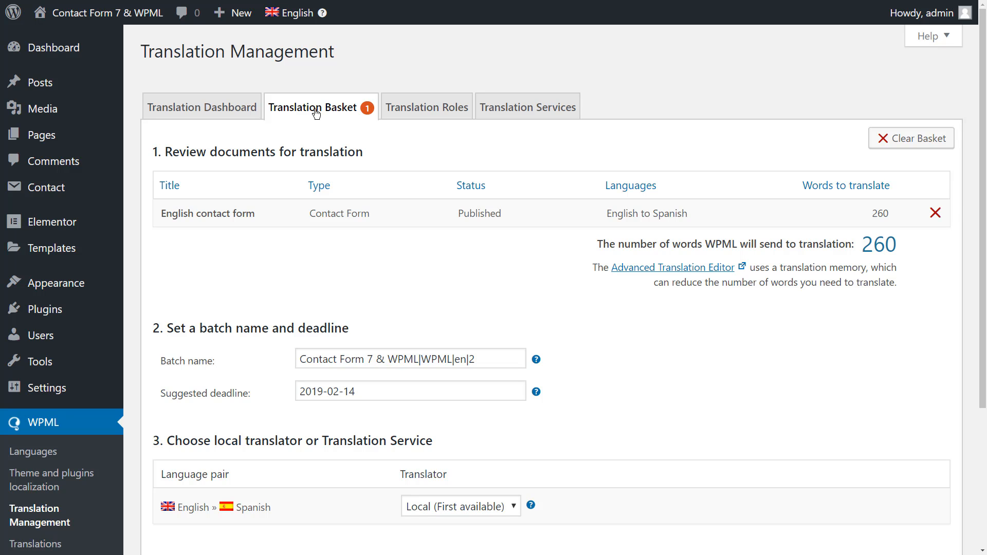
scroll(412, 155, "down", 3)
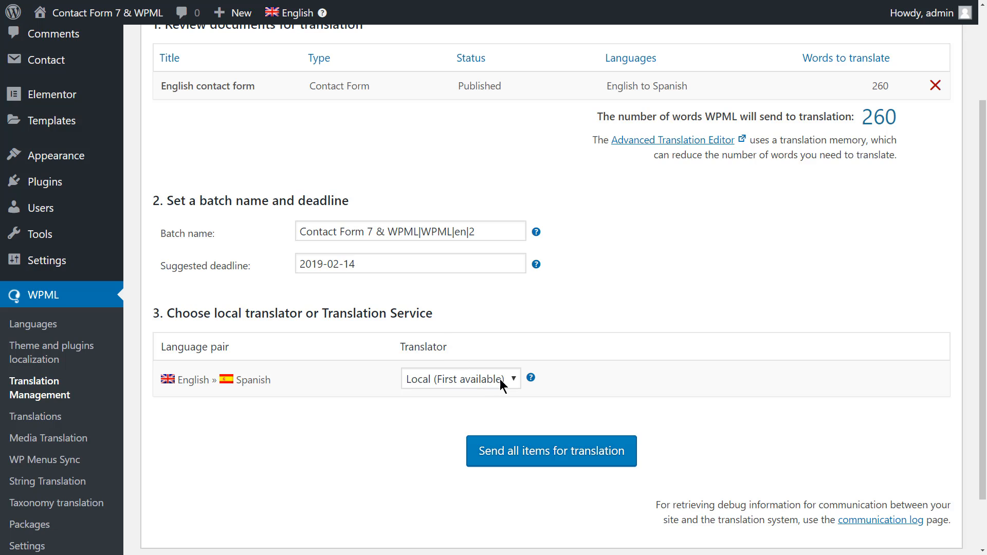
left_click(501, 386)
left_click(481, 409)
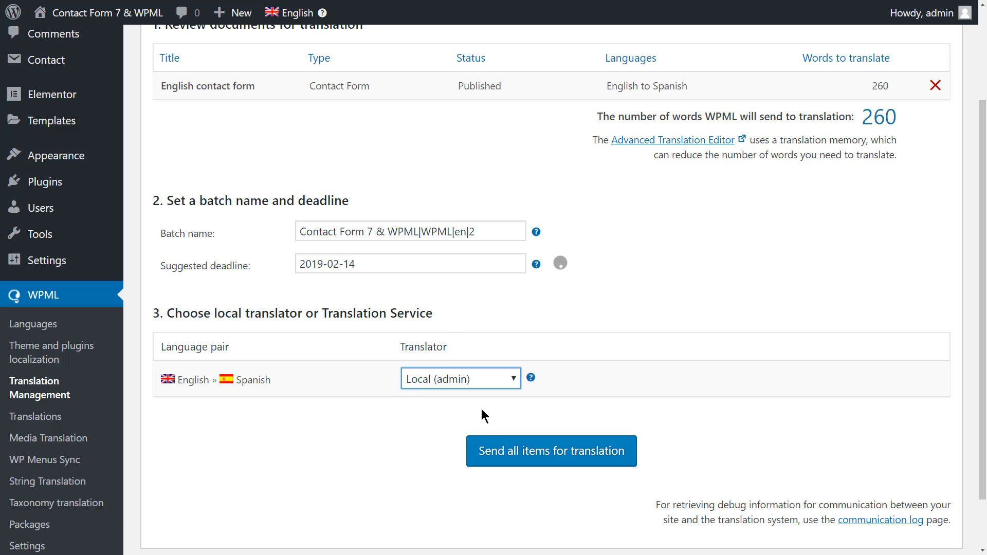
left_click(521, 455)
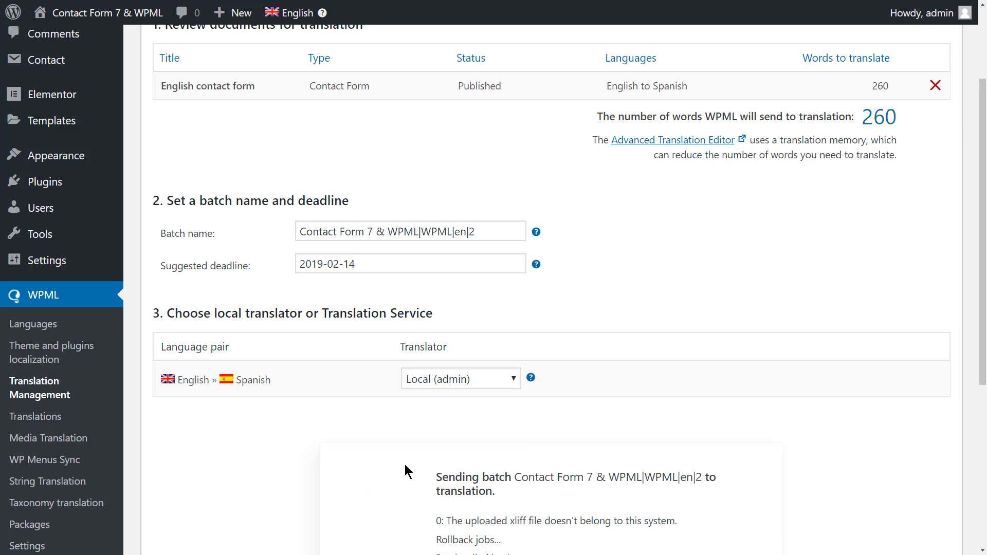
Open the English contact form job from the translations queue and translate its strings into Spanish automatically
left_click(40, 417)
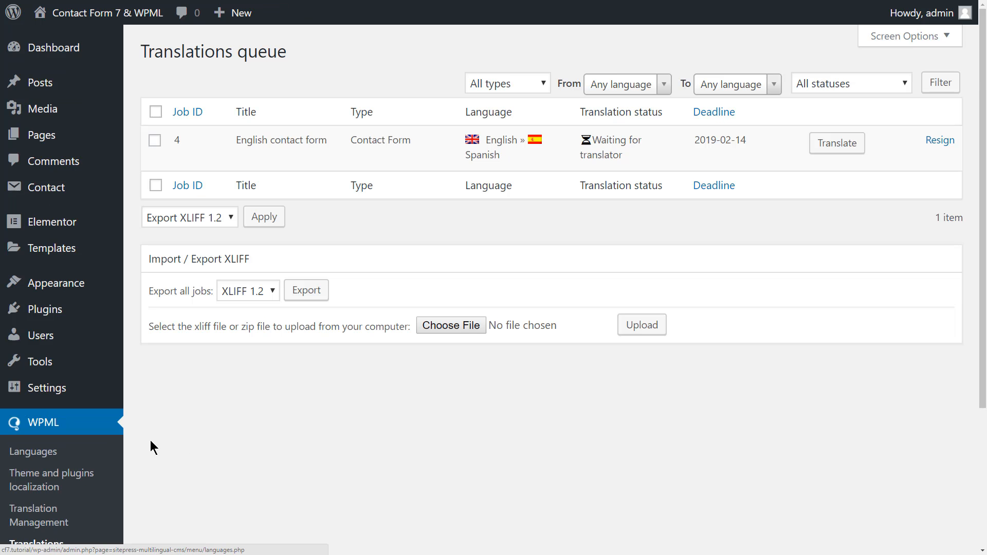
left_click(821, 145)
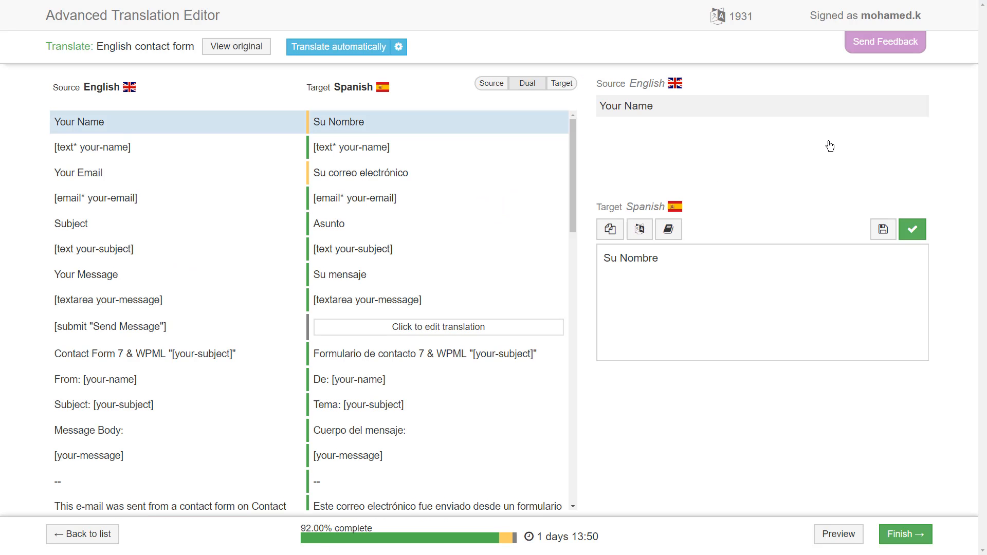
left_click(351, 49)
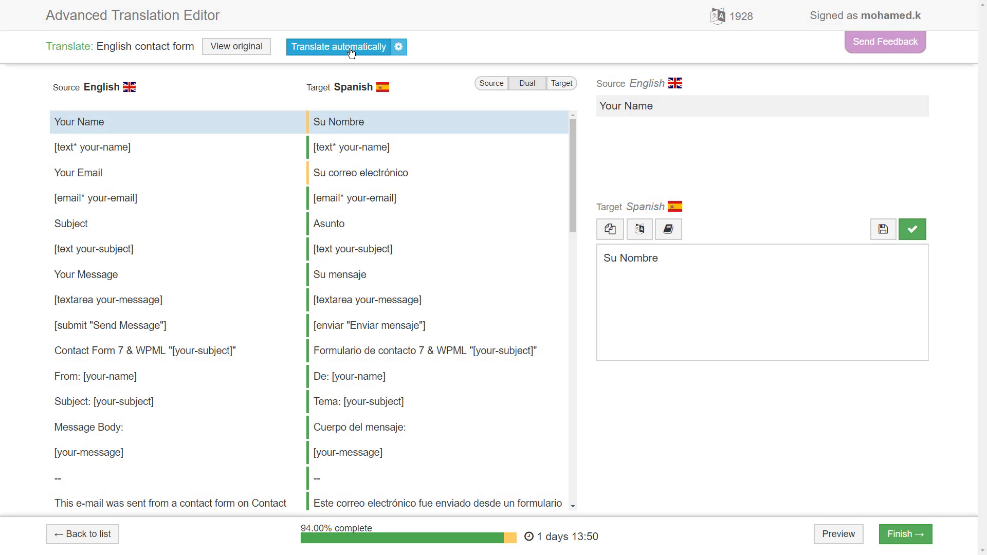
Save and complete the Spanish translations of the name and email labels, "Su Nombre" and "Su correo electrónico"
left_click(914, 231)
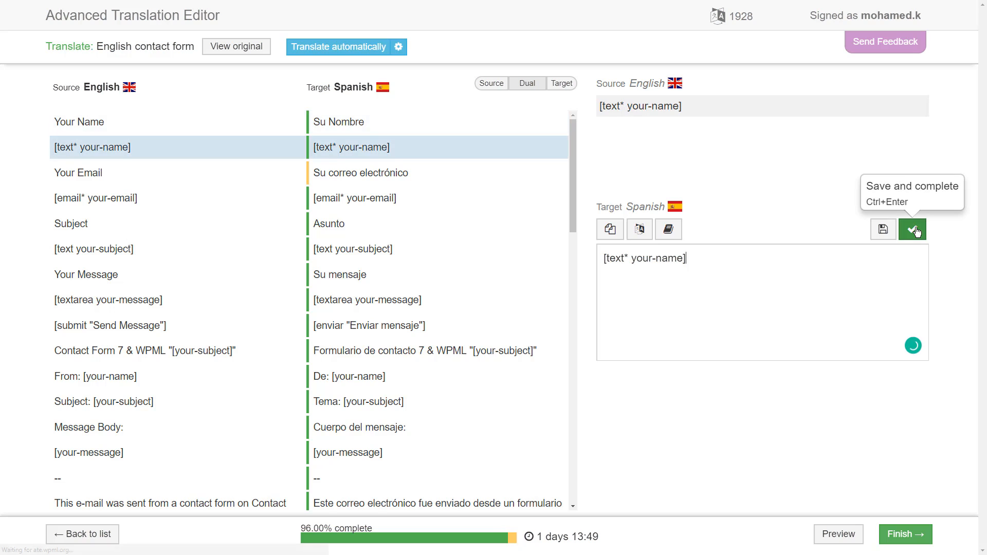
left_click(915, 231)
left_click(916, 230)
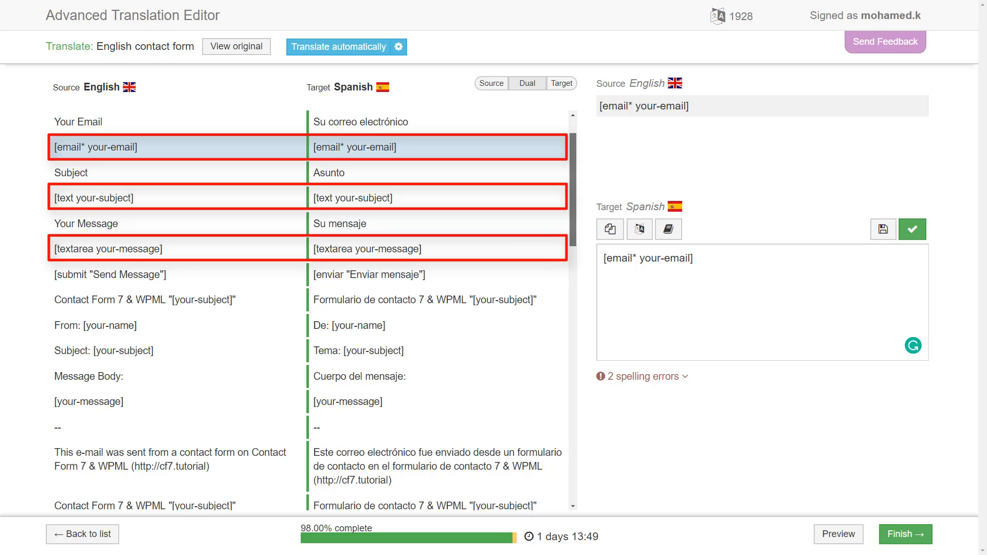
Approve the title translation "Formulario de contacto en inglés" and declare the contact form translation job complete
left_click_drag(574, 226, 565, 490)
left_click(478, 496)
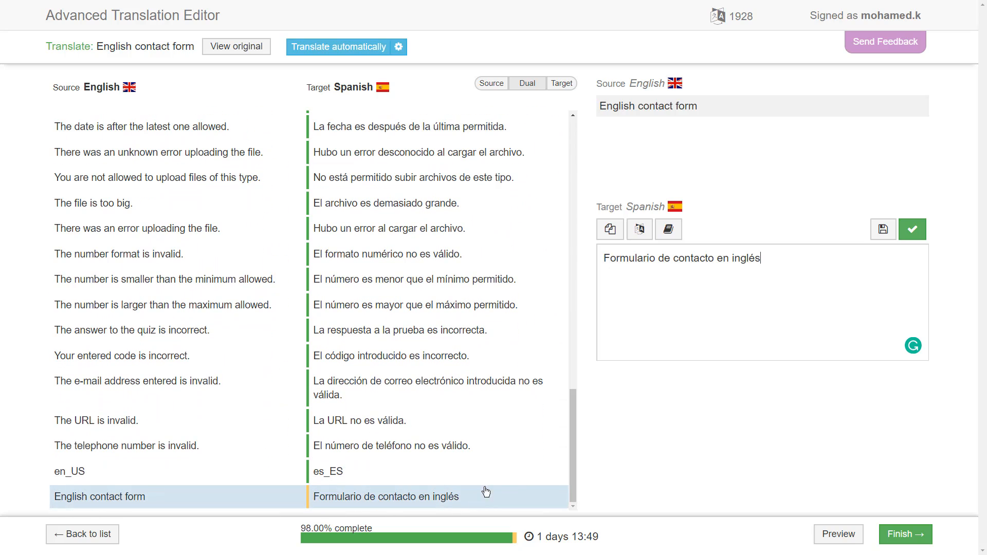
left_click(916, 236)
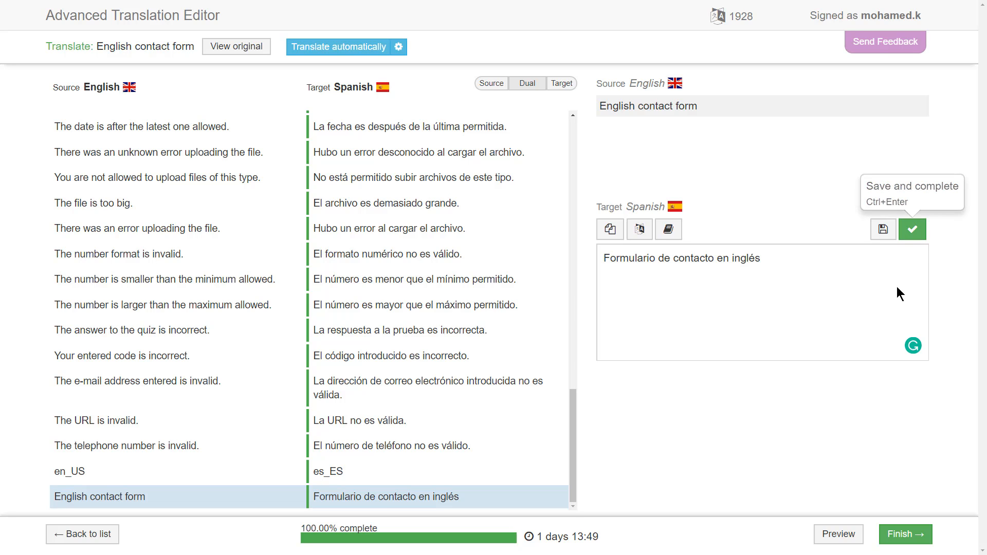
left_click(907, 534)
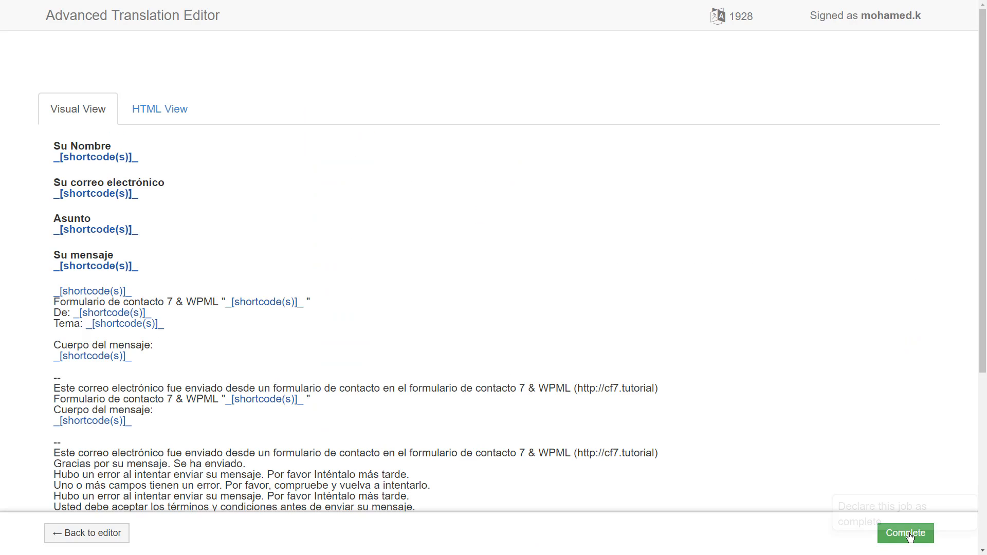
left_click(922, 540)
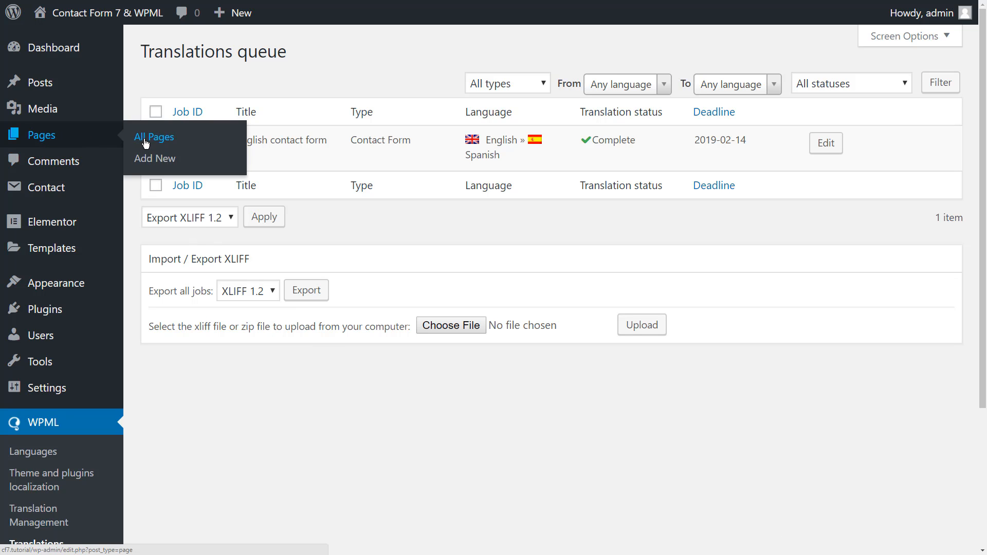
Translate the Contact page into Spanish automatically, starting from the list of all pages, and complete its translation job
left_click(146, 140)
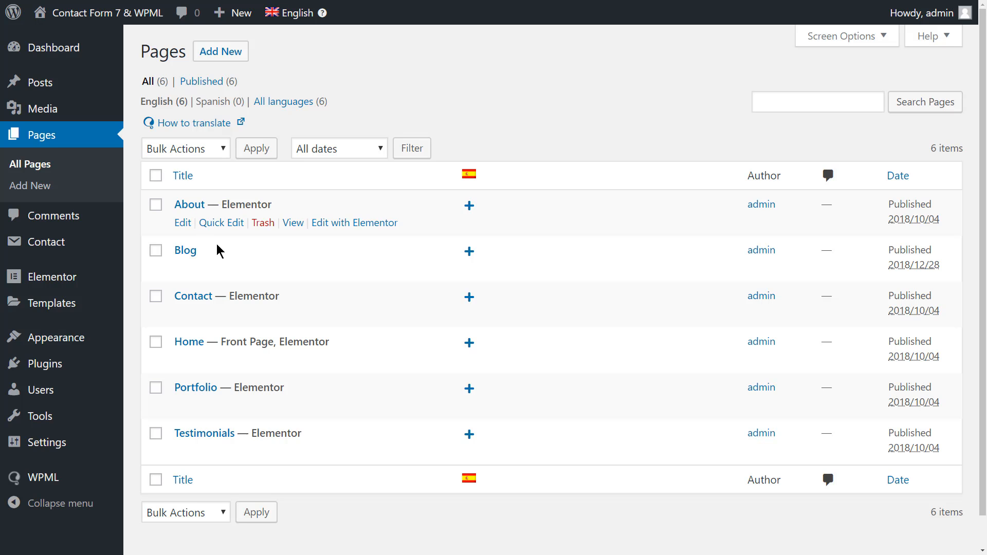
left_click(468, 298)
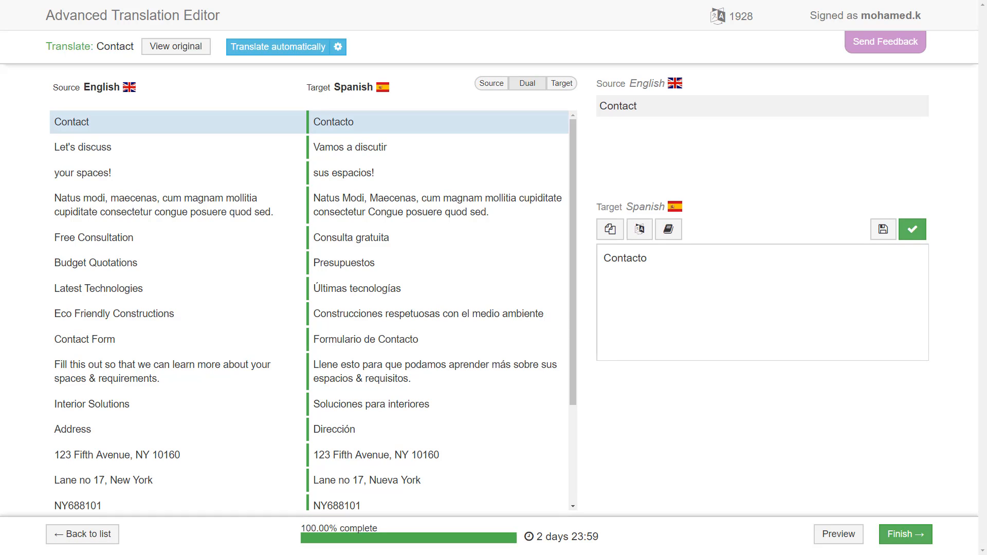
left_click(273, 50)
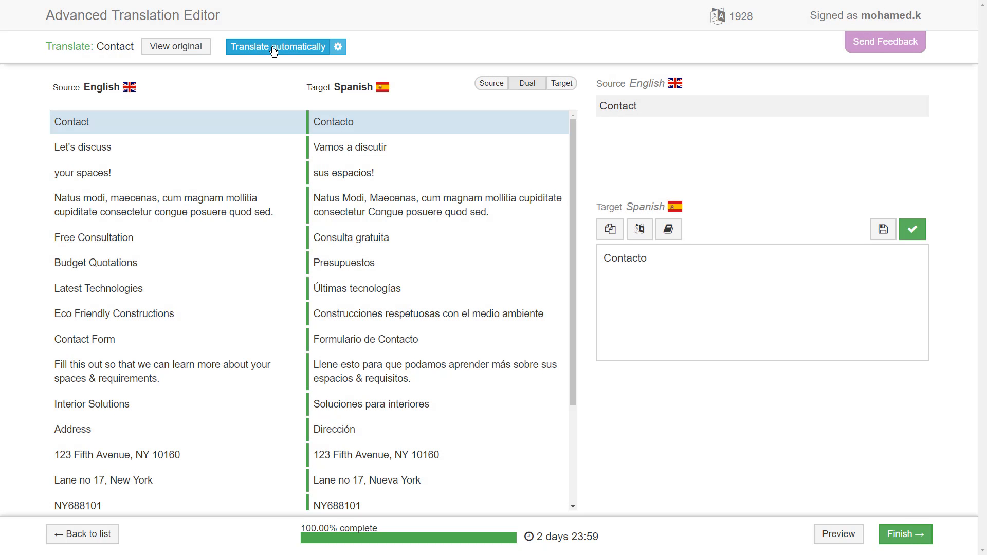
left_click(907, 538)
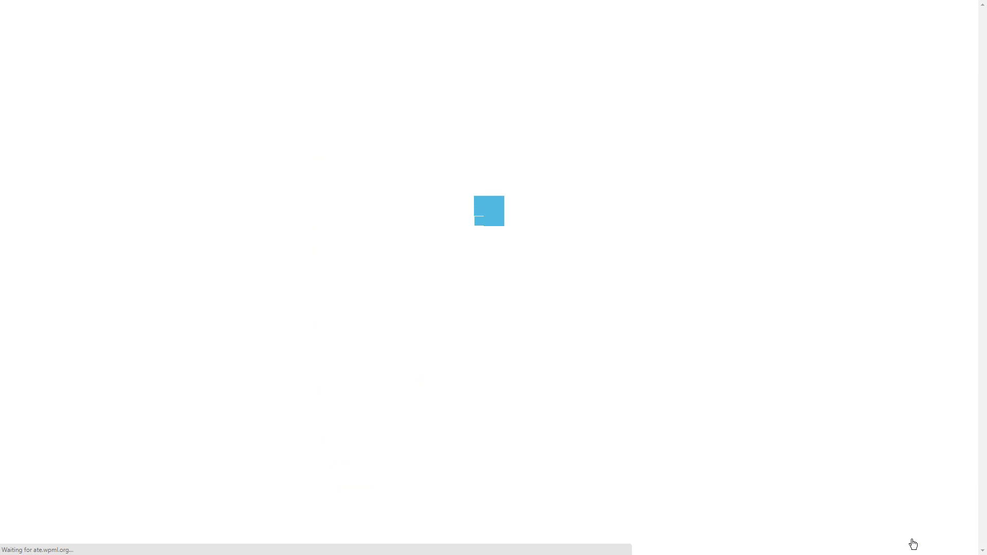
left_click(920, 540)
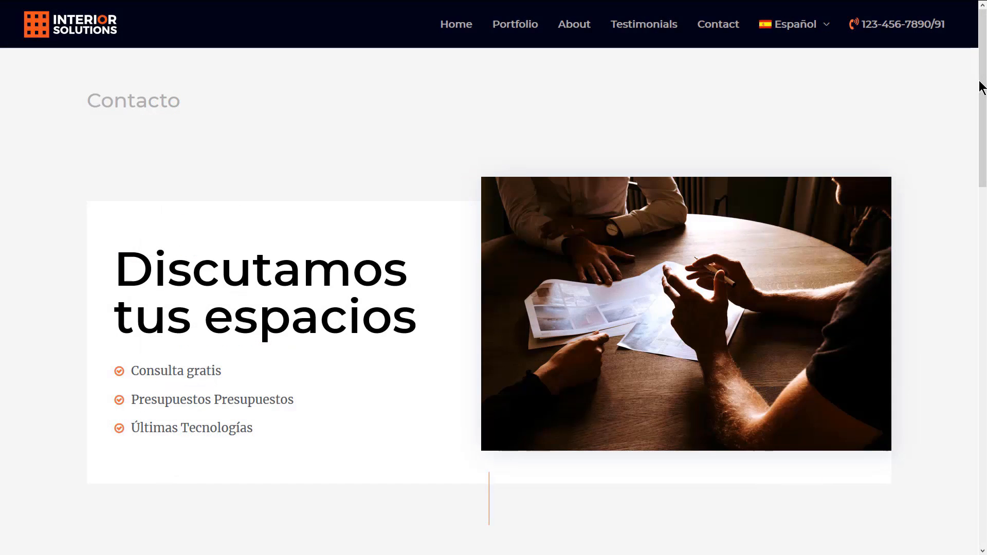
Examine the translated contact form on the Spanish version of the Contact page
left_click_drag(982, 82, 976, 279)
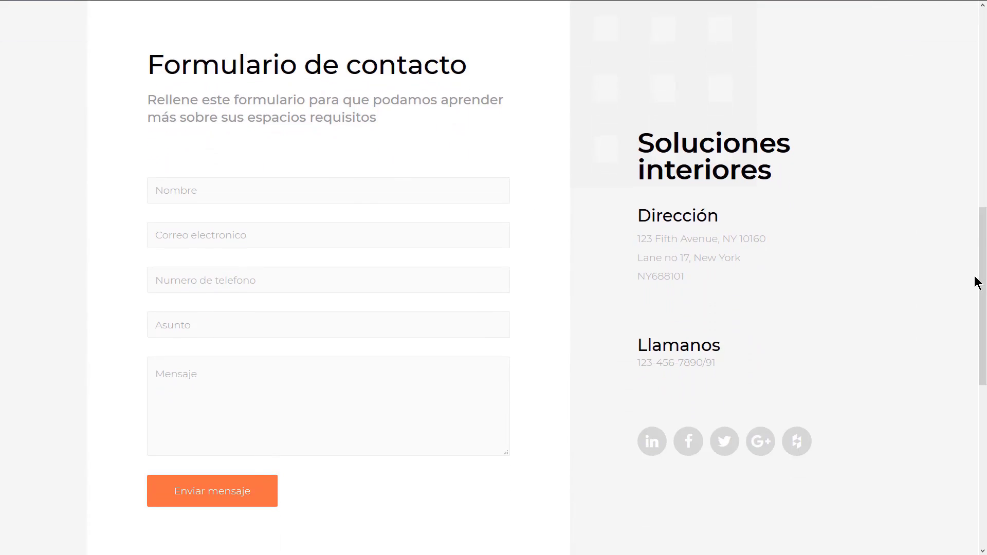